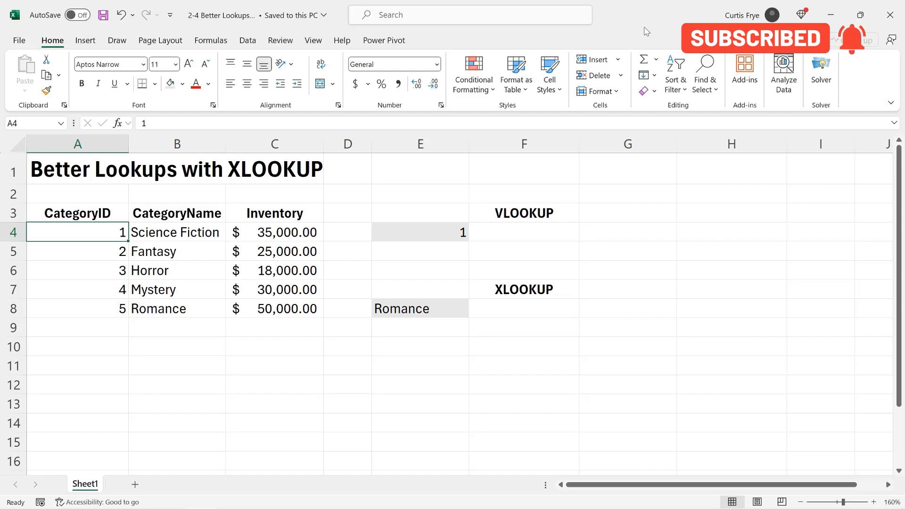
# - Review the table's CategoryID, category name and Inventory columns
pyautogui.click(112, 254)
pyautogui.click(186, 238)
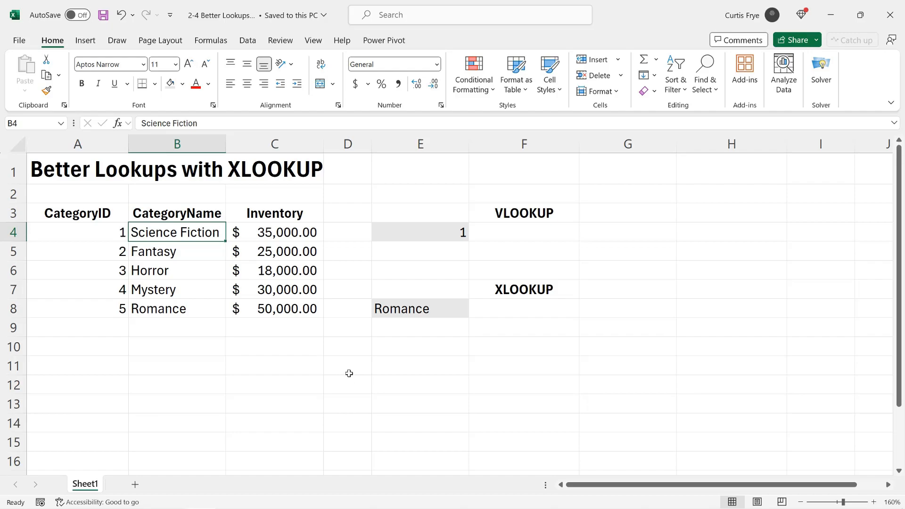
pyautogui.click(302, 235)
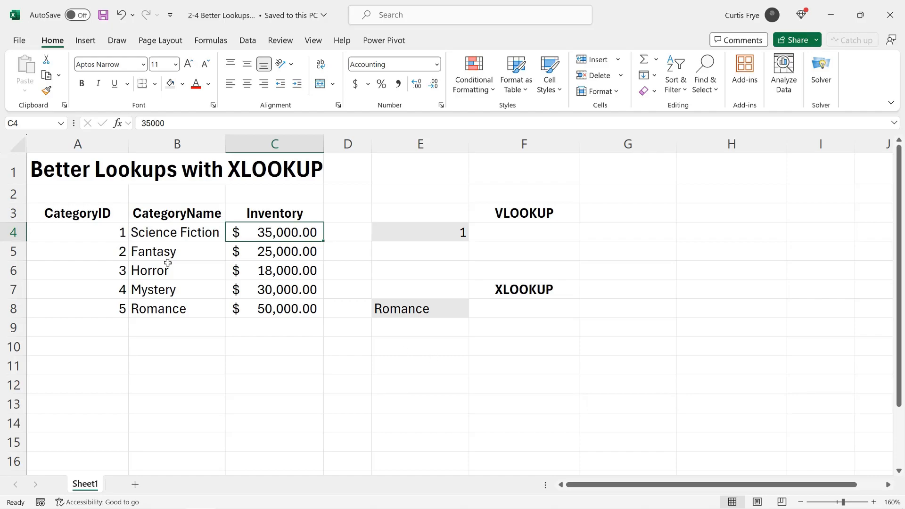
pyautogui.click(95, 232)
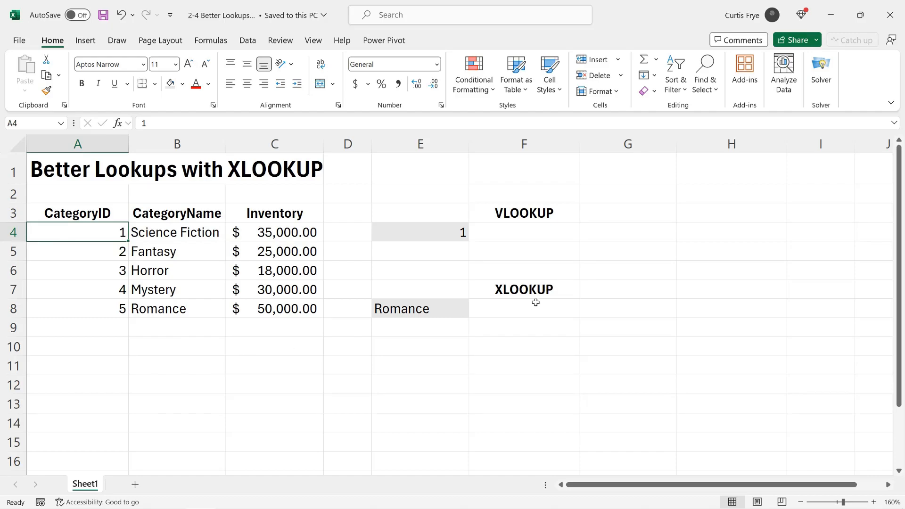
# - Enter the partial formula =VLOOKUP(E4,A4:C8, in F4
pyautogui.click(523, 236)
pyautogui.write('=')
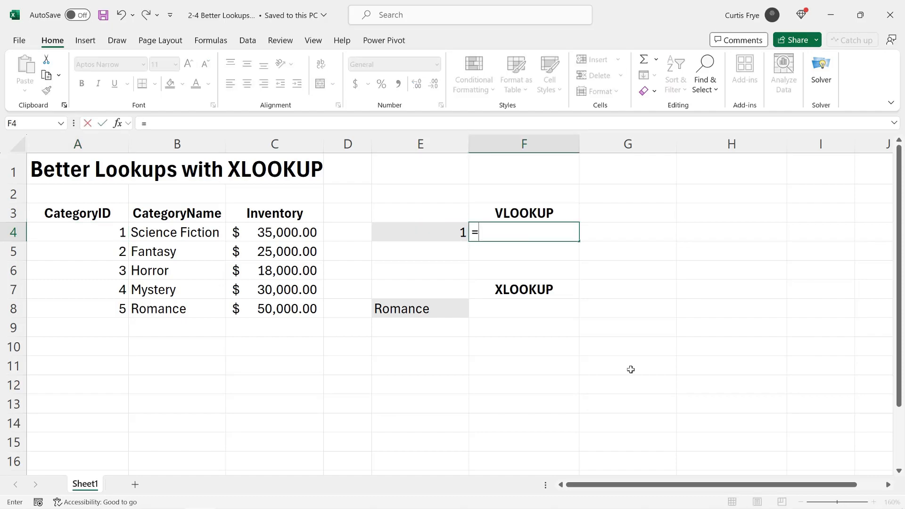
pyautogui.write('vlookup(')
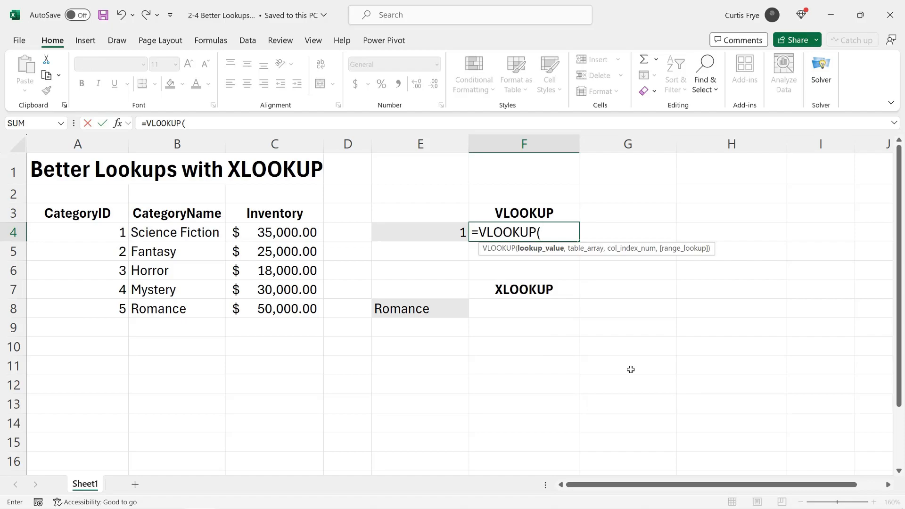
pyautogui.click(418, 231)
pyautogui.write(',')
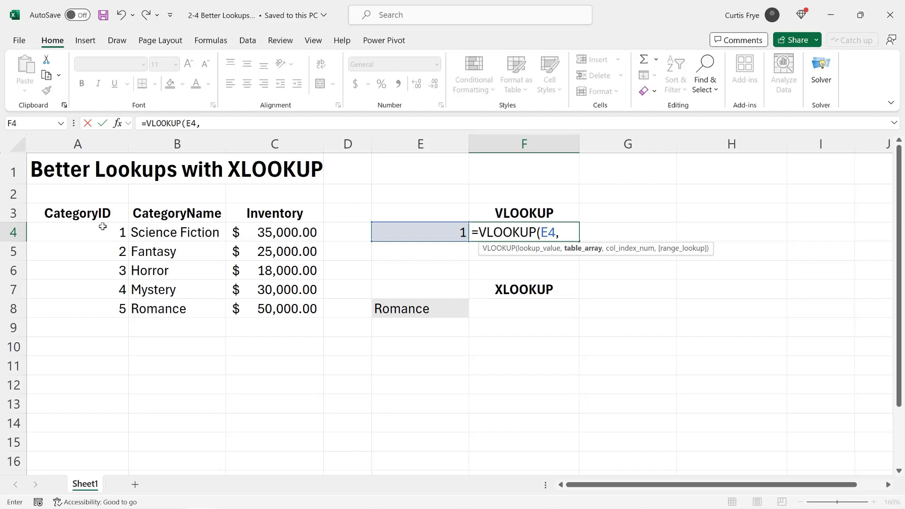
pyautogui.moveTo(97, 228); pyautogui.dragTo(256, 310)
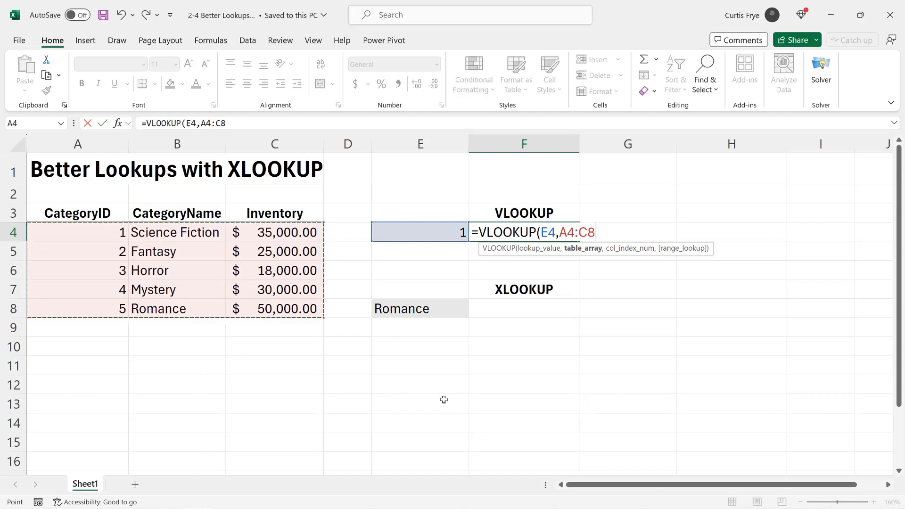
pyautogui.write(',')
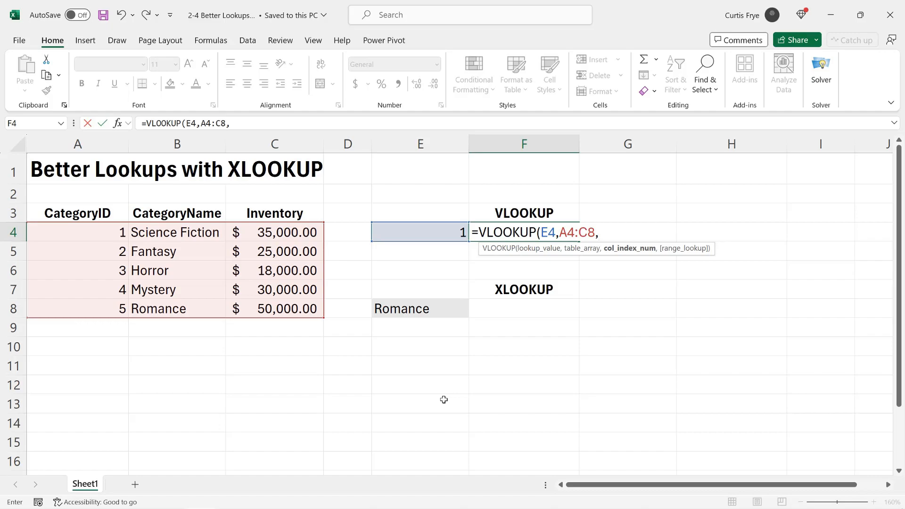
# - Complete F4 as =VLOOKUP(E4,A4:C8,2,FALSE) so it returns Science Fiction
pyautogui.write('2,')
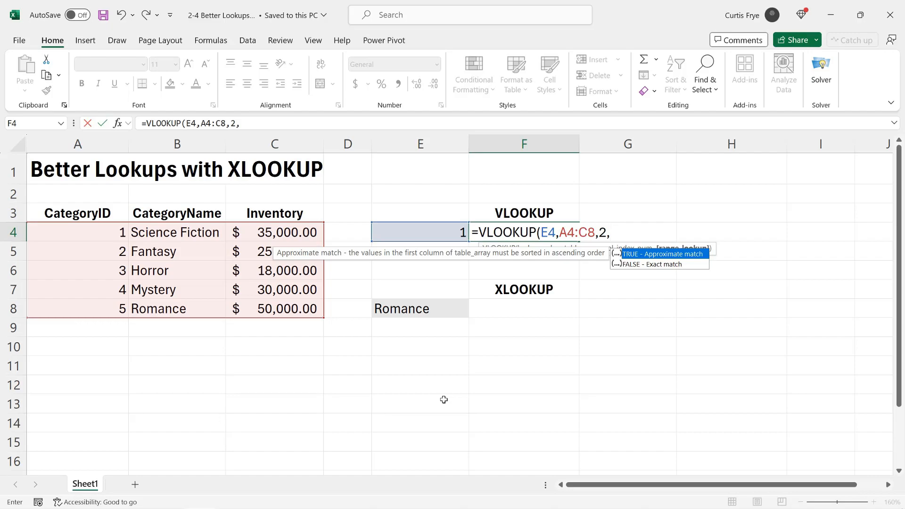
pyautogui.press('Down')
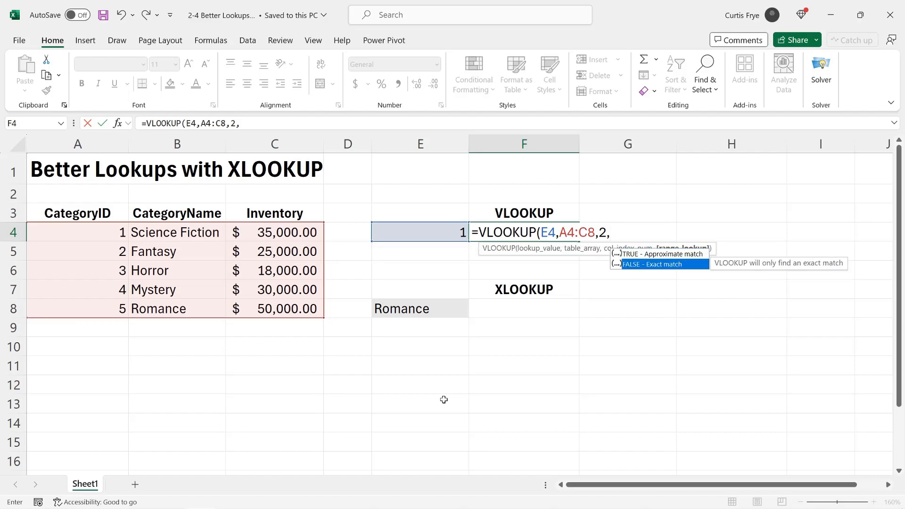
pyautogui.press('Tab')
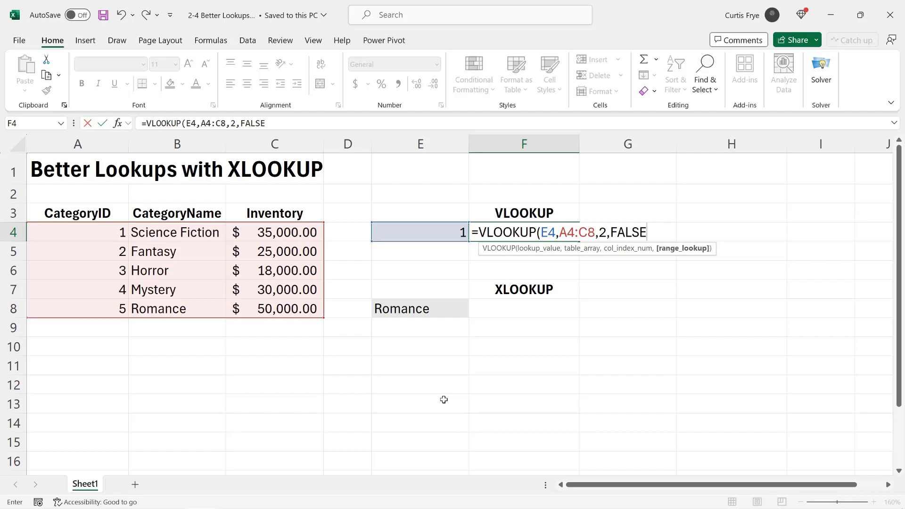
pyautogui.write(')')
pyautogui.press('Return')
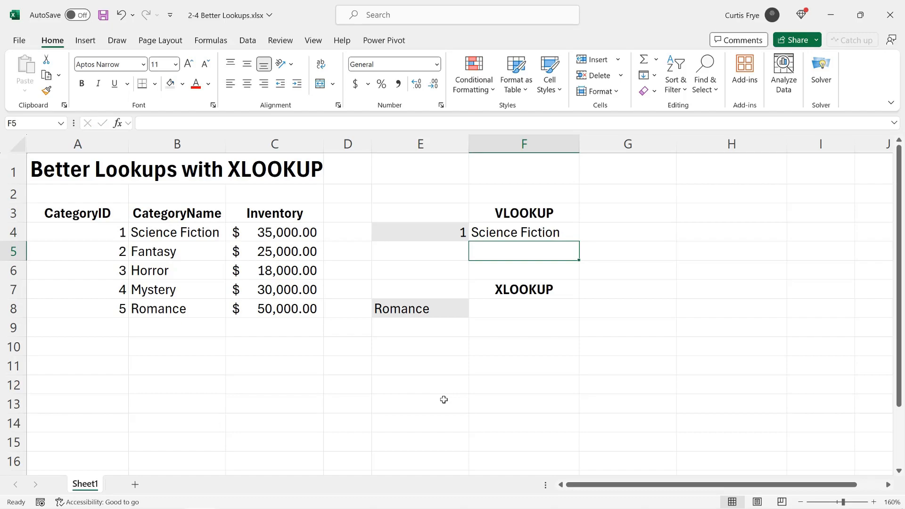
# - Change the lookup ID in E4 to 4 so F4 shows Mystery
pyautogui.click(436, 231)
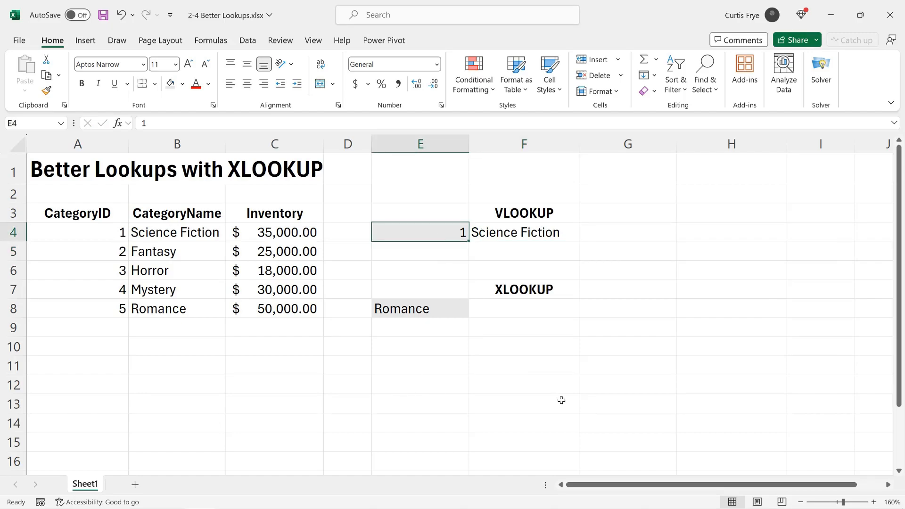
pyautogui.write('4')
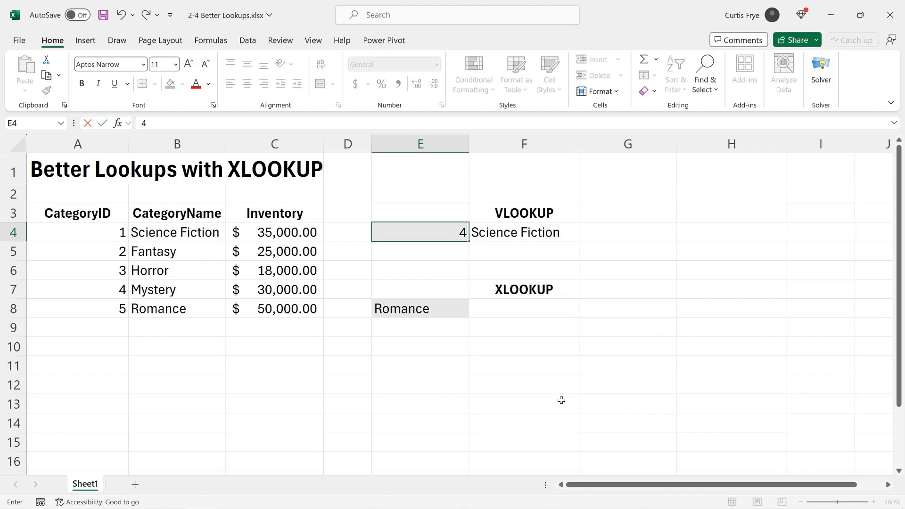
pyautogui.press('Return')
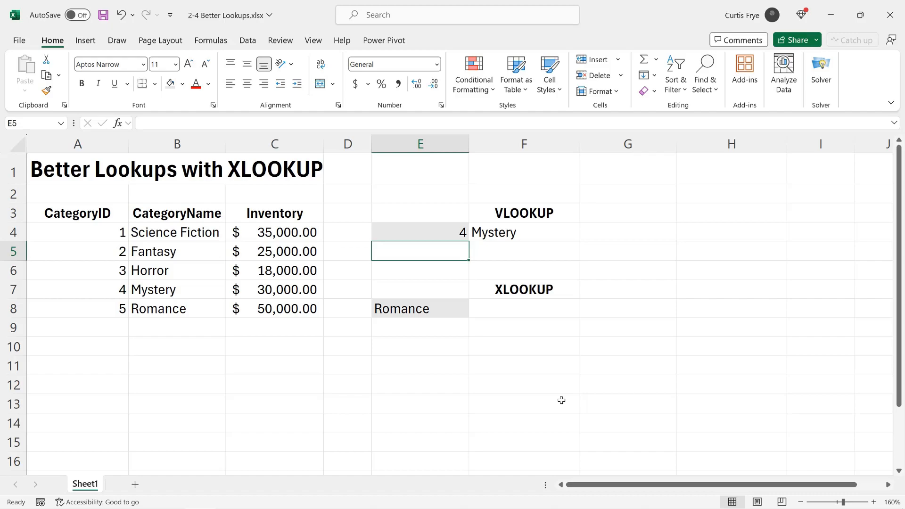
# - Locate Romance and its ID in the table, then select F8
pyautogui.click(206, 309)
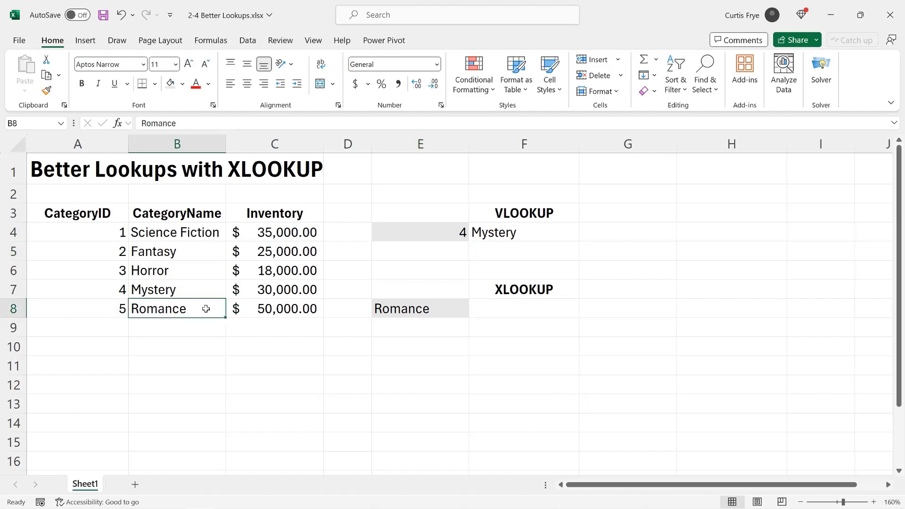
pyautogui.press('Left')
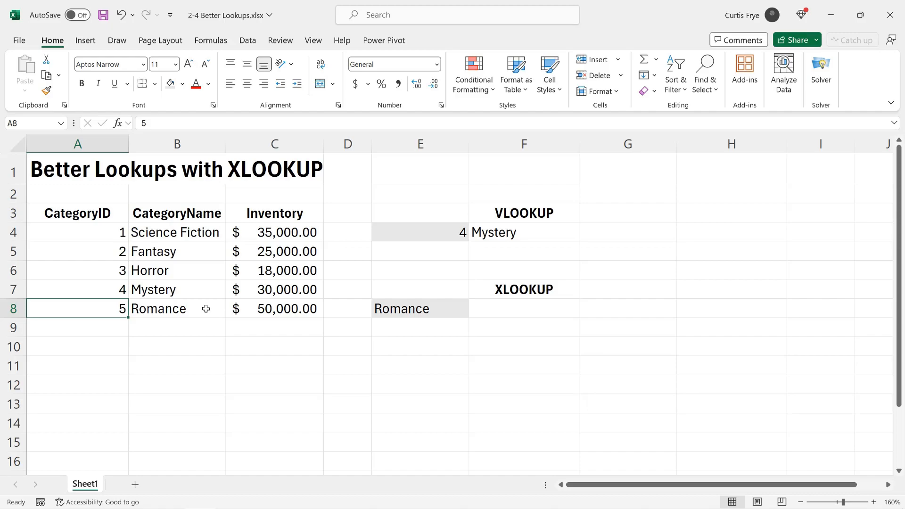
pyautogui.click(523, 315)
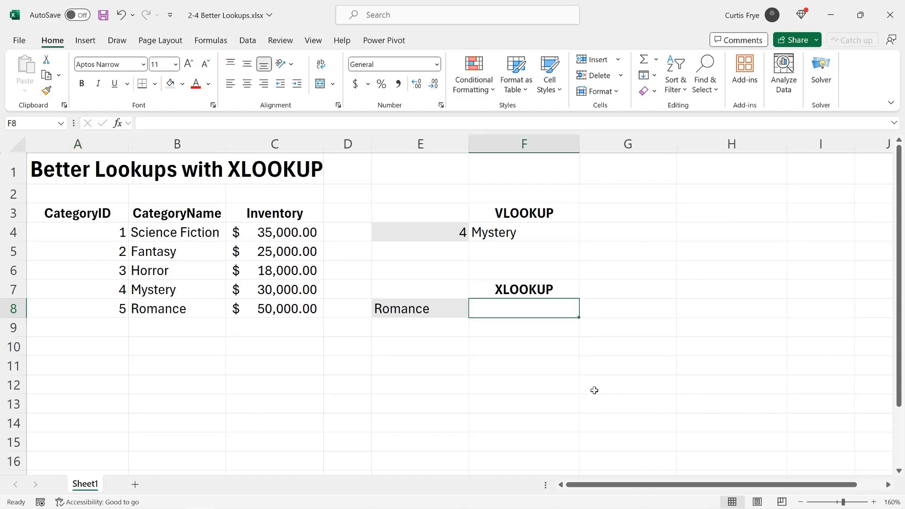
# - Enter the partial formula =XLOOKUP(E8,B4:B8, in F8, searching the category names
pyautogui.write('=xl')
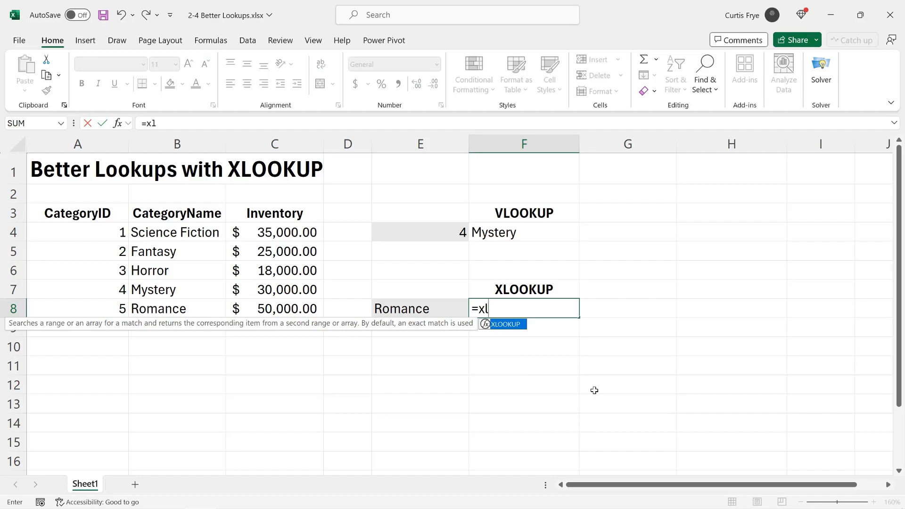
pyautogui.press('Tab')
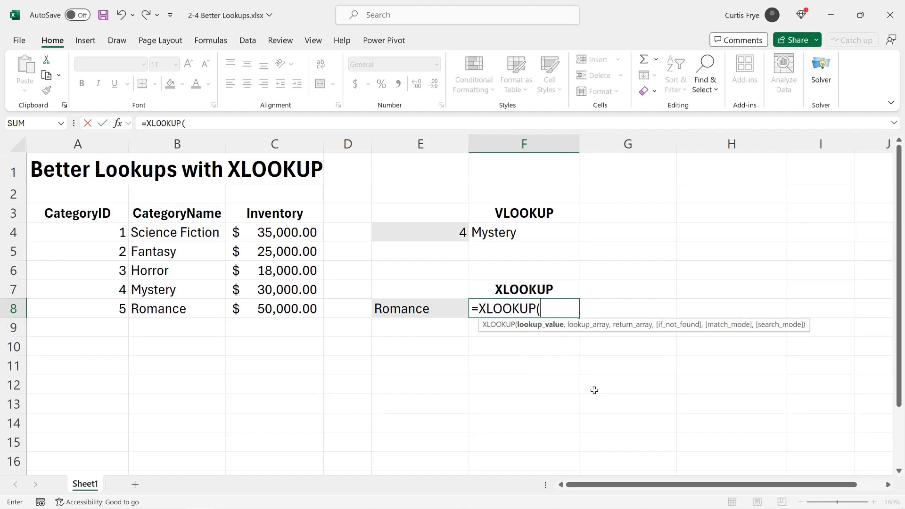
pyautogui.click(434, 307)
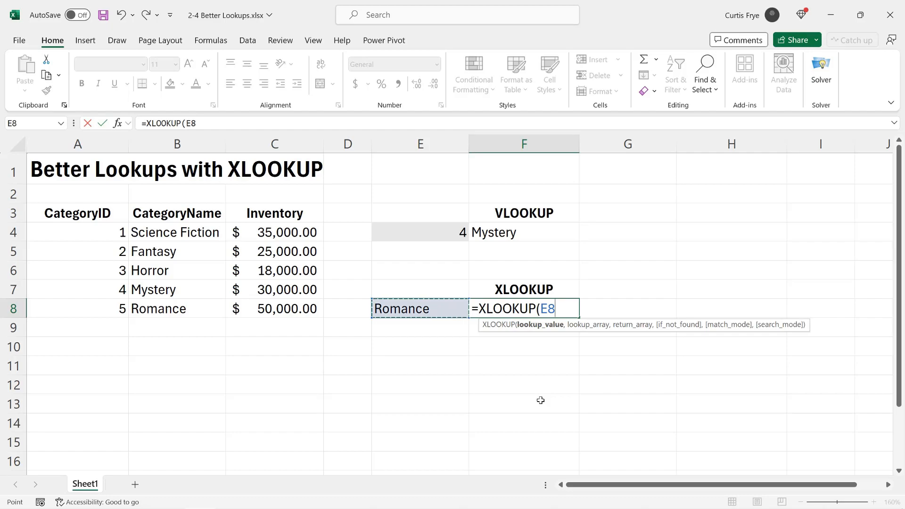
pyautogui.write(',')
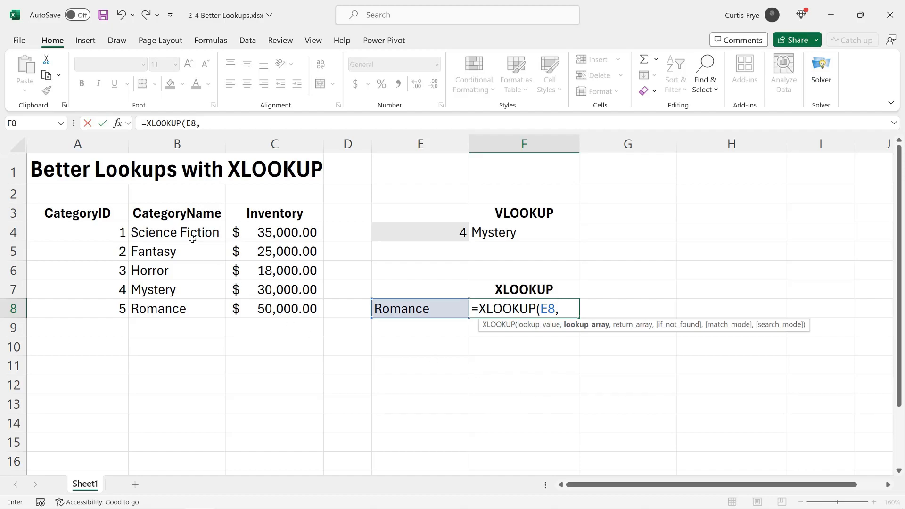
pyautogui.moveTo(191, 232); pyautogui.dragTo(212, 328)
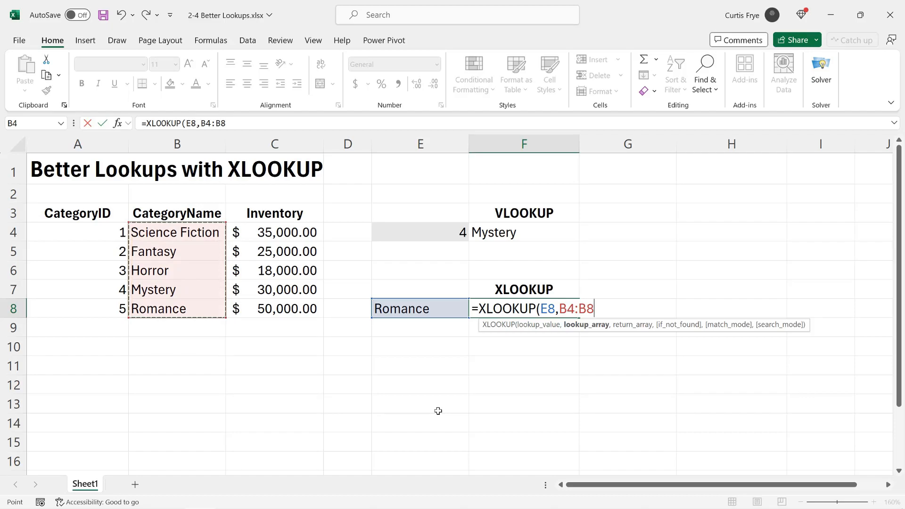
pyautogui.write(',')
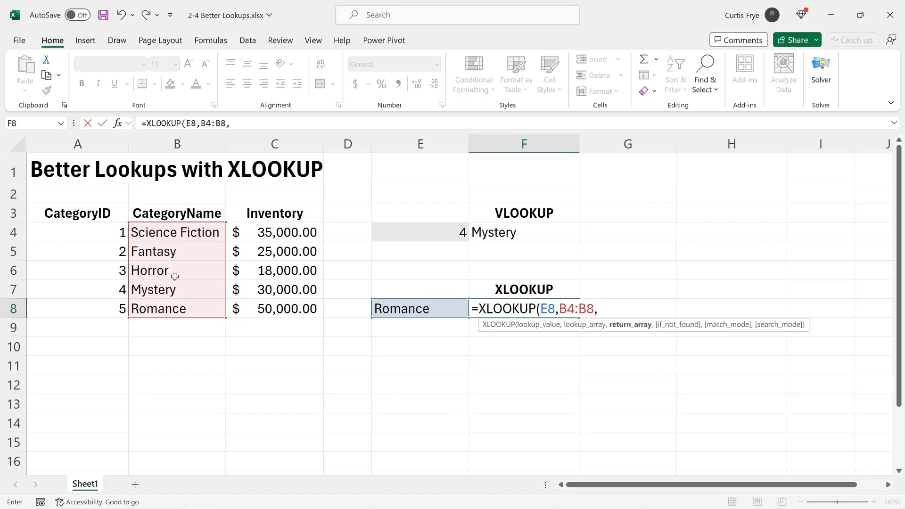
# - Finish F8 as =XLOOKUP(E8,B4:B8,A4:A8), returning ID 5 for Romance
pyautogui.click(100, 231)
pyautogui.moveTo(97, 295); pyautogui.dragTo(94, 307)
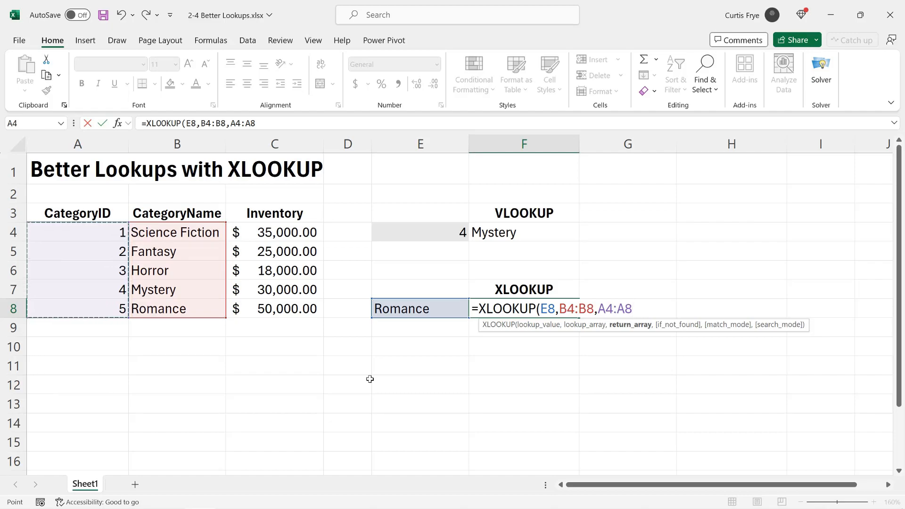
pyautogui.write(')')
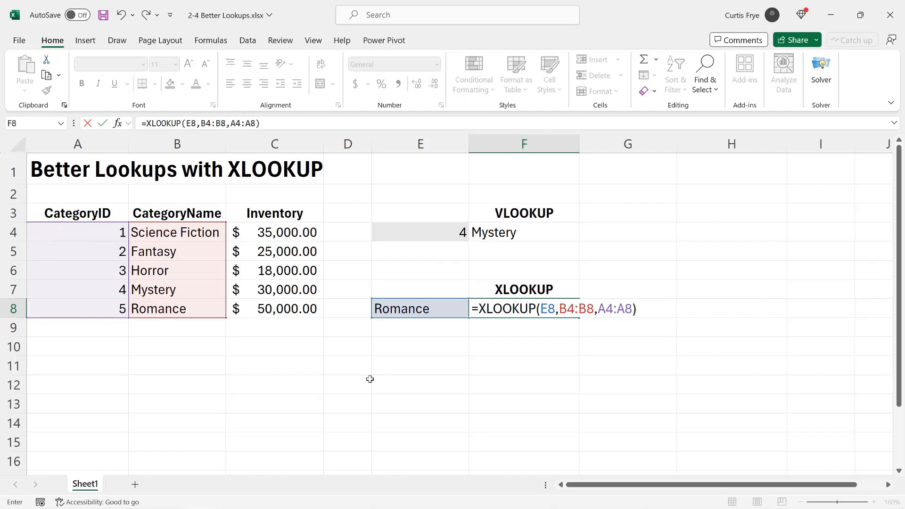
pyautogui.press('Return')
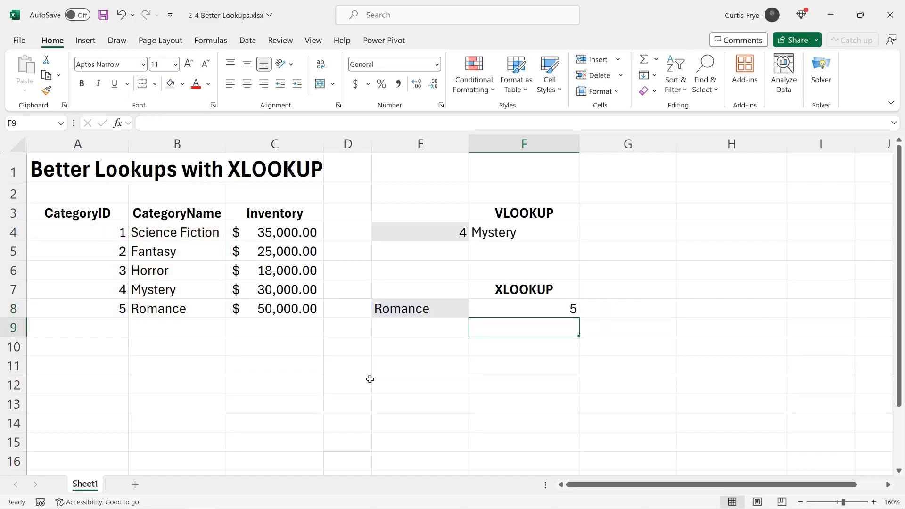
# - Enter Mystery in E8, changing the F8 XLOOKUP result from 5 to 4
pyautogui.press('Up')
pyautogui.press('Left')
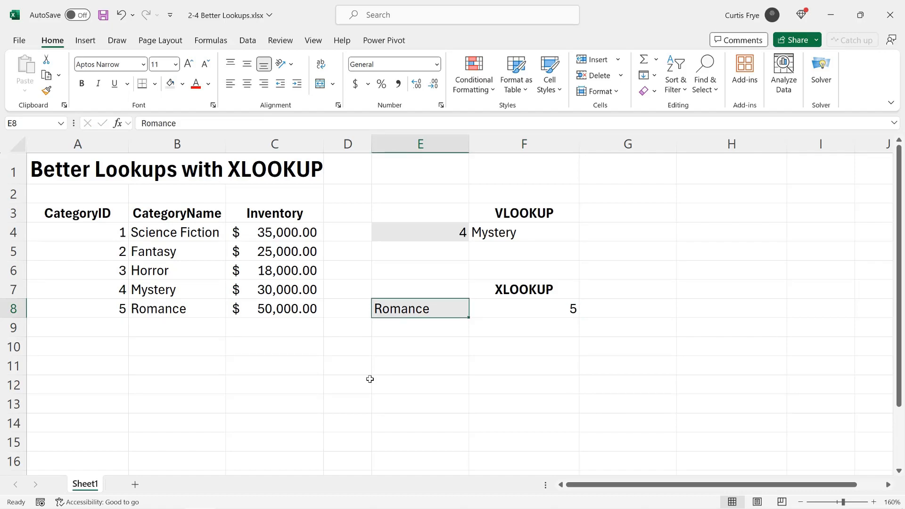
pyautogui.write('Mystery')
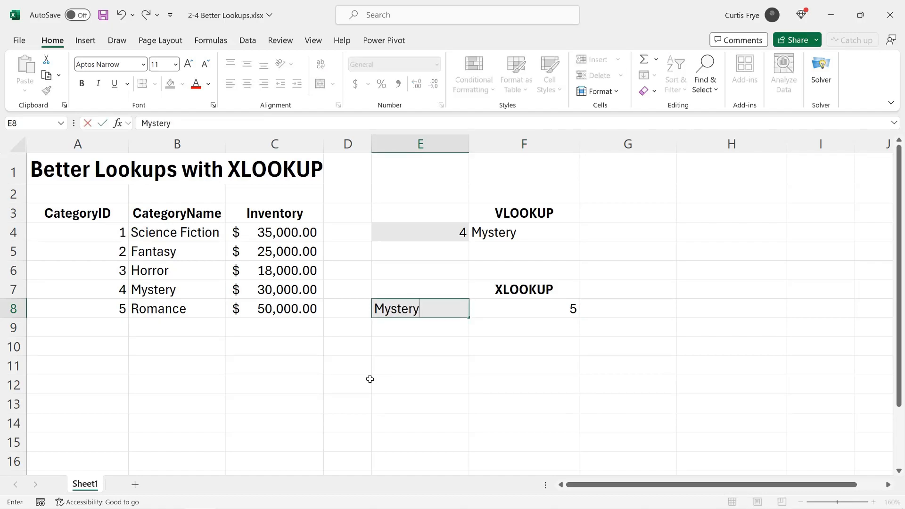
pyautogui.press('Return')
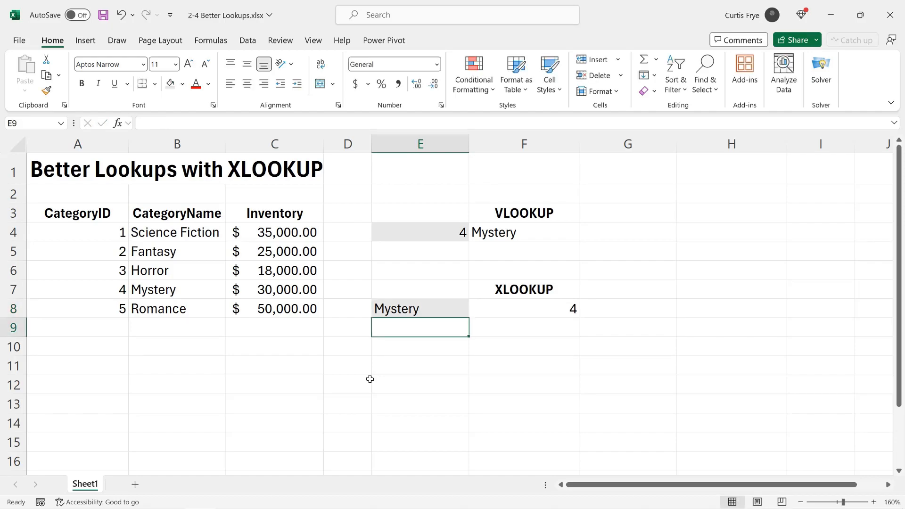